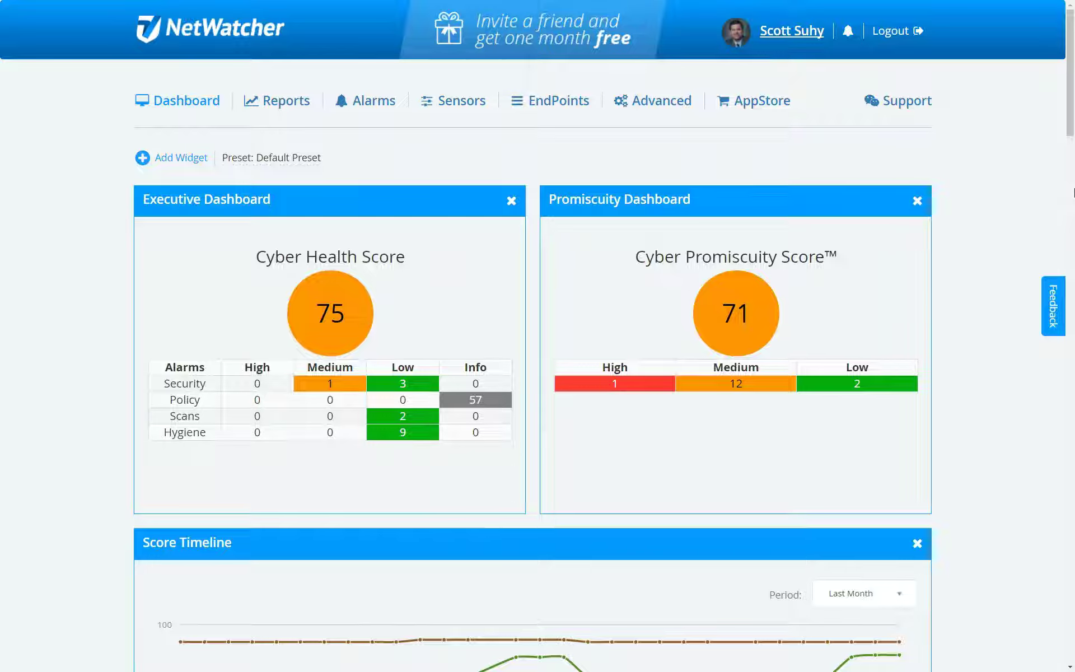
# Open the account's profile page to view the user experience profile and alert settings
pyautogui.click(794, 33)
pyautogui.click(783, 76)
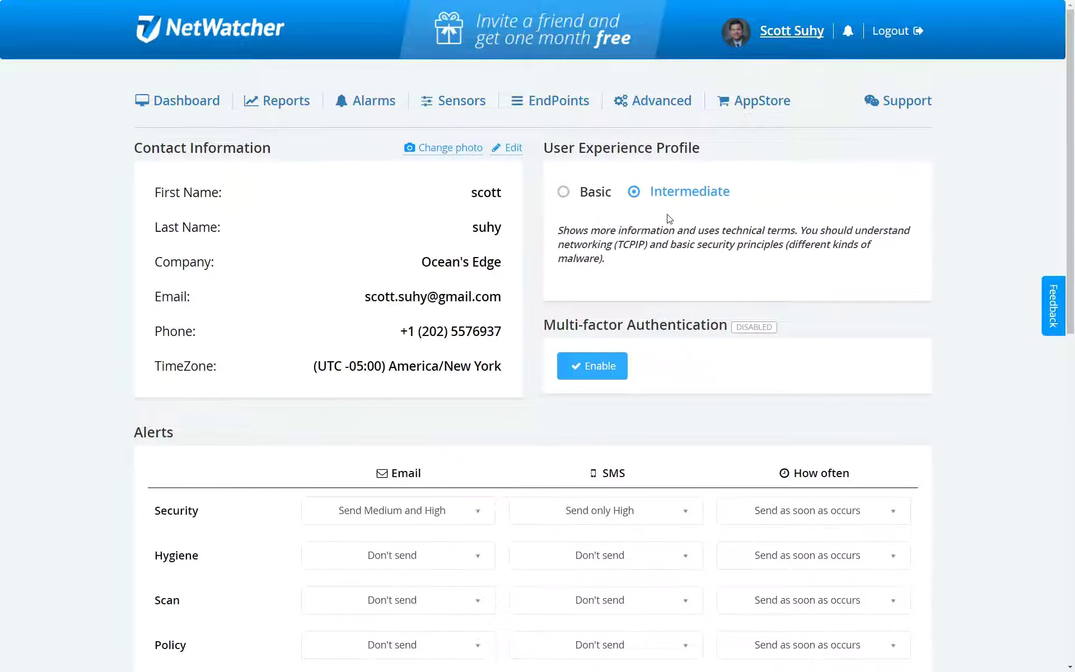
# Open the advanced events page in its grouped view and load the saved filter "M/T/E Last Month"
pyautogui.click(663, 106)
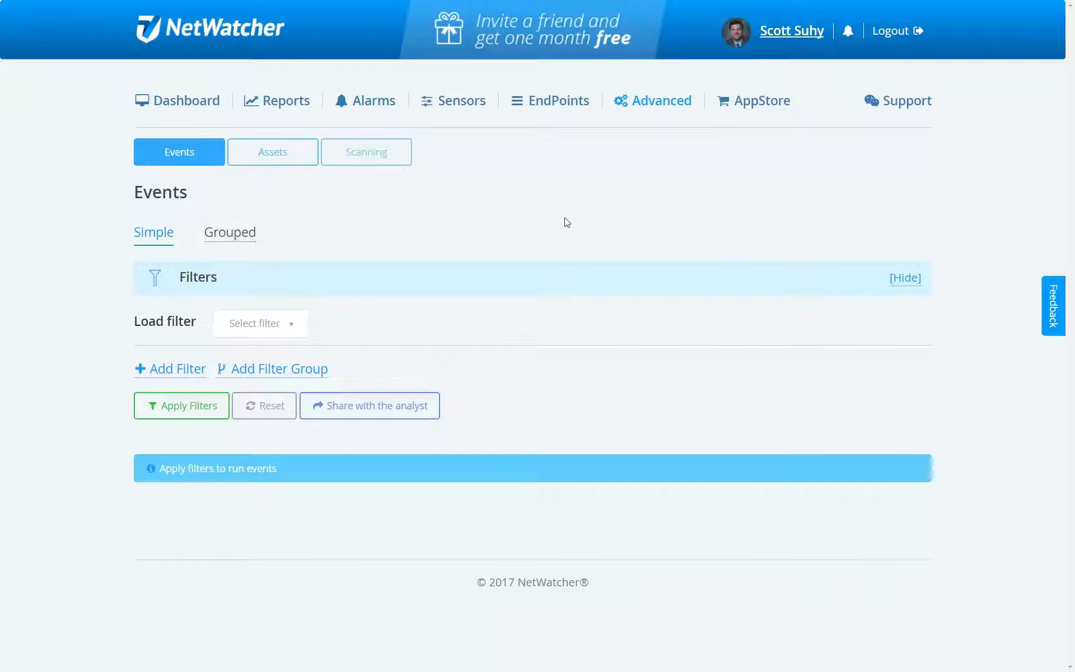
pyautogui.click(242, 236)
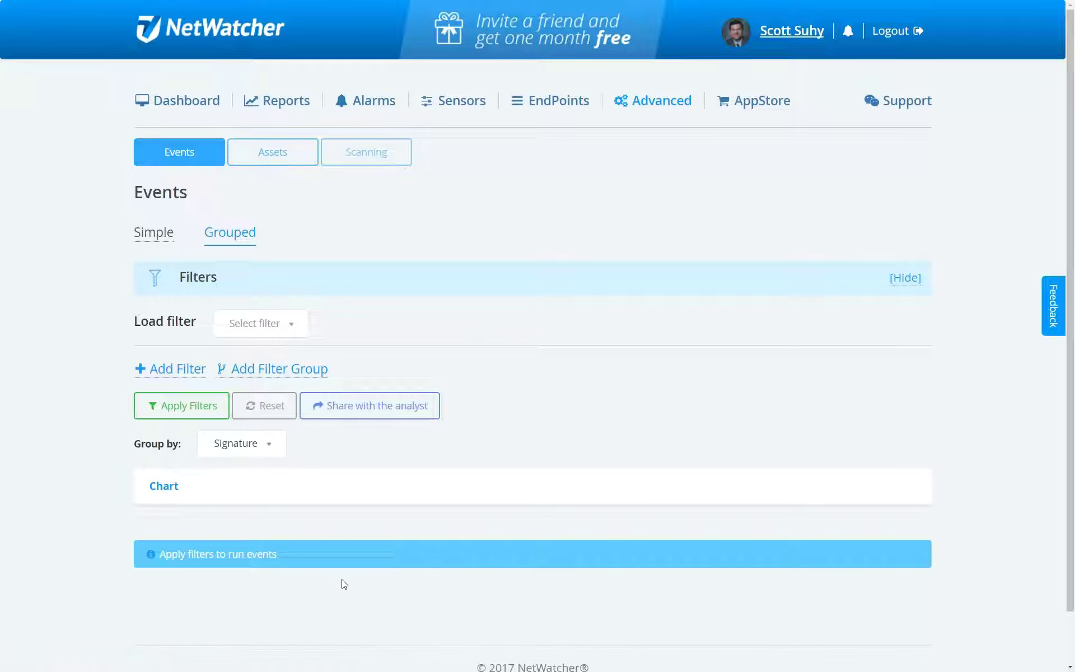
pyautogui.click(290, 331)
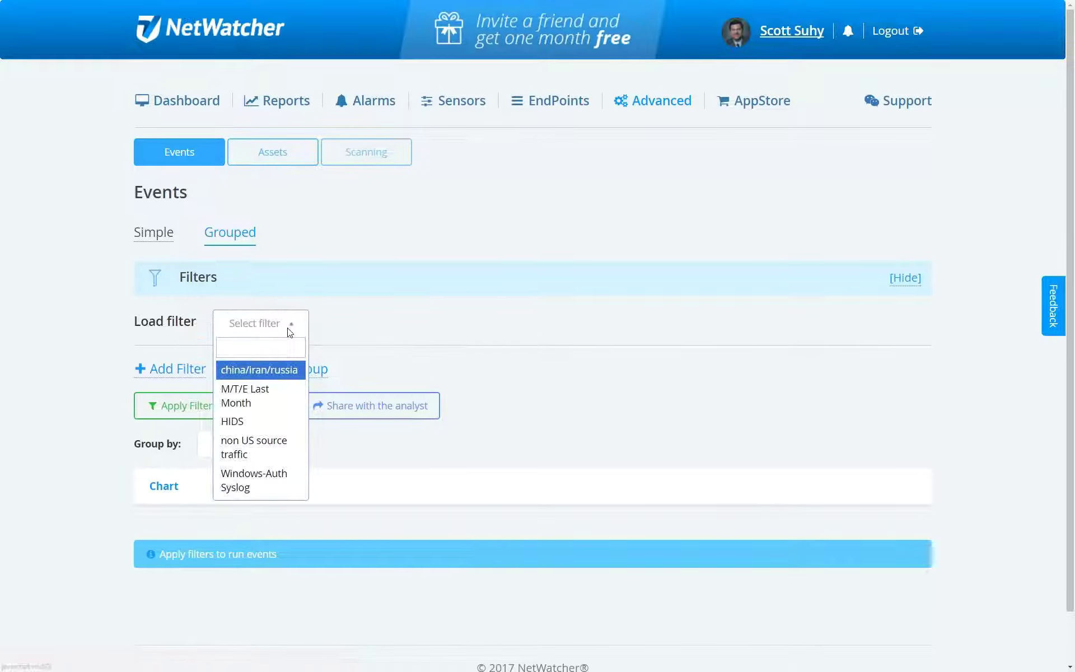
pyautogui.click(267, 403)
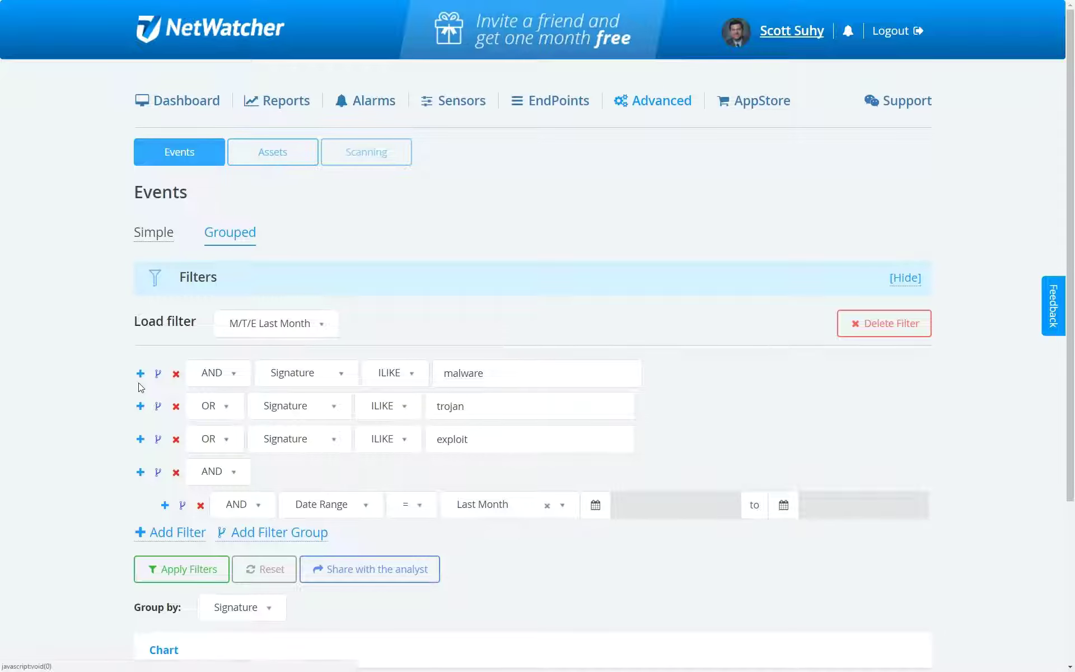
# Add a filter group below the malware condition with another group nested inside it, and remove both groups
pyautogui.click(159, 376)
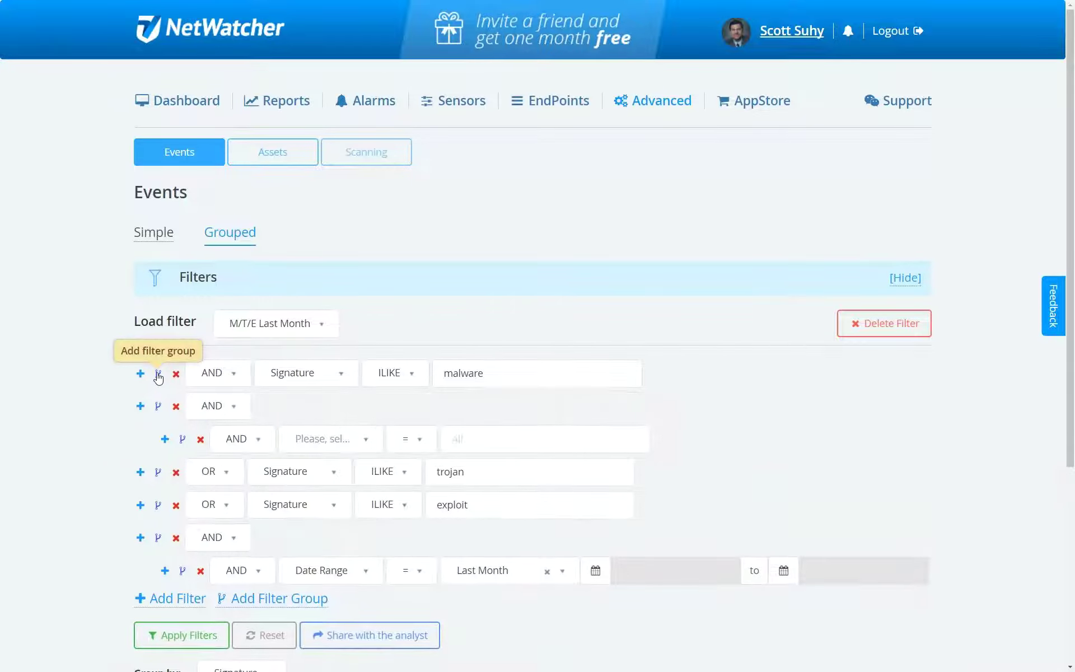
pyautogui.click(183, 440)
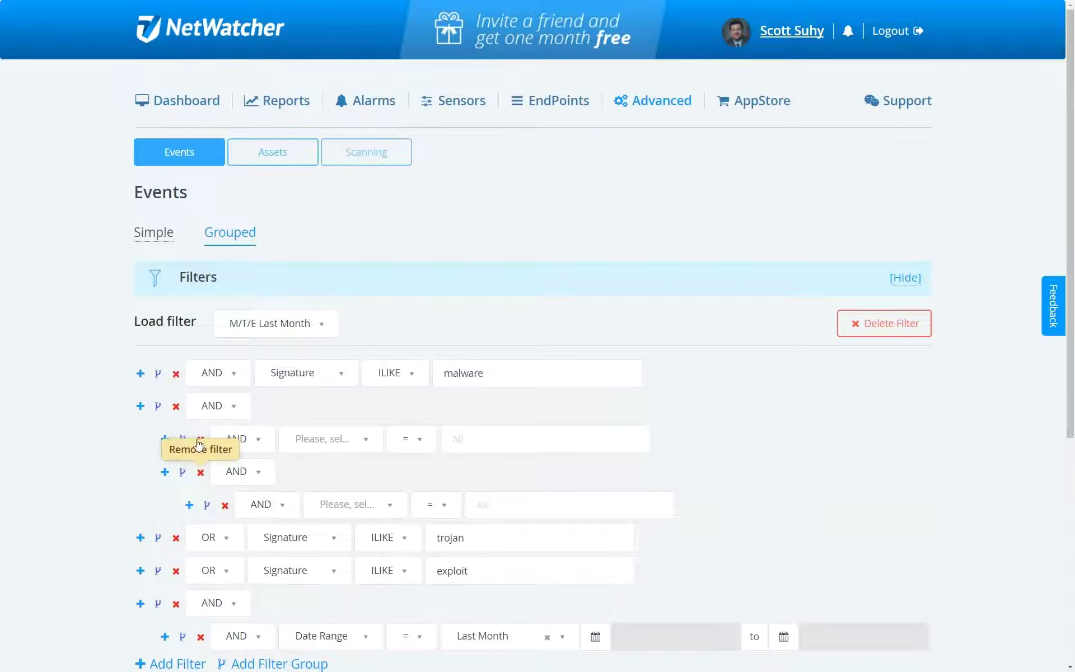
pyautogui.click(201, 472)
pyautogui.click(176, 406)
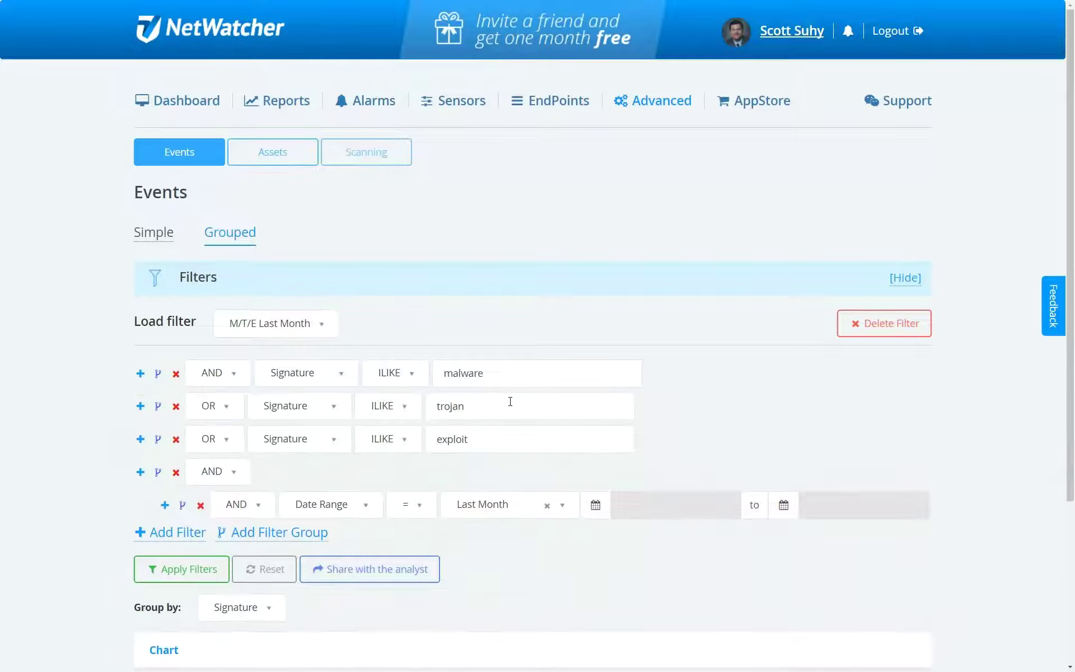
# Apply the loaded malware, trojan and exploit filter to the grouped events
pyautogui.click(208, 571)
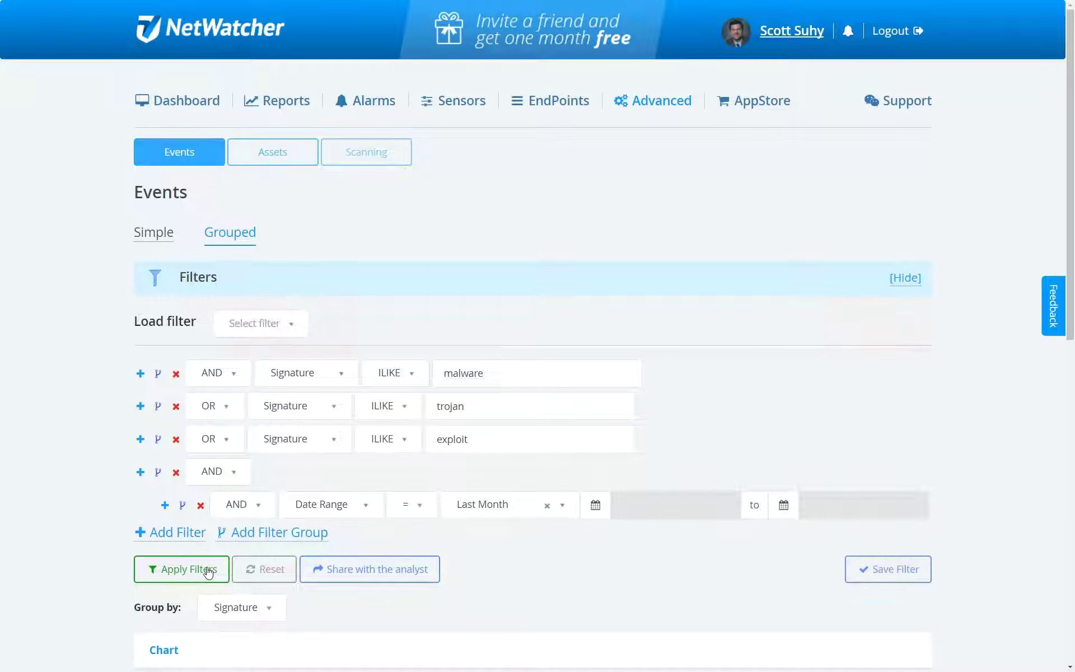
pyautogui.click(894, 575)
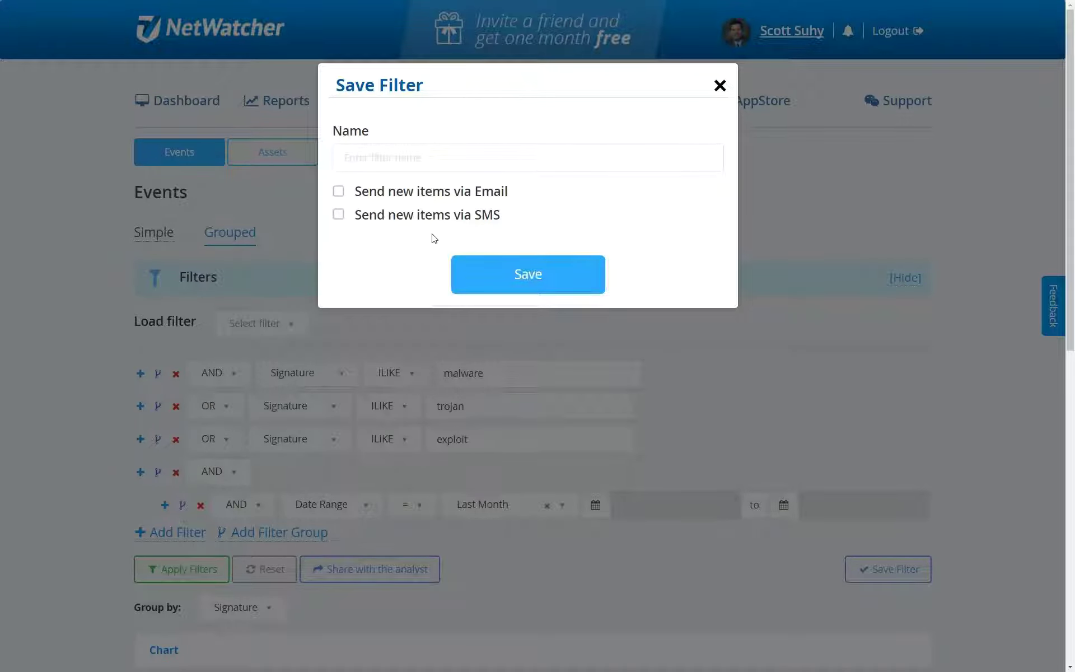
pyautogui.click(434, 219)
pyautogui.click(425, 211)
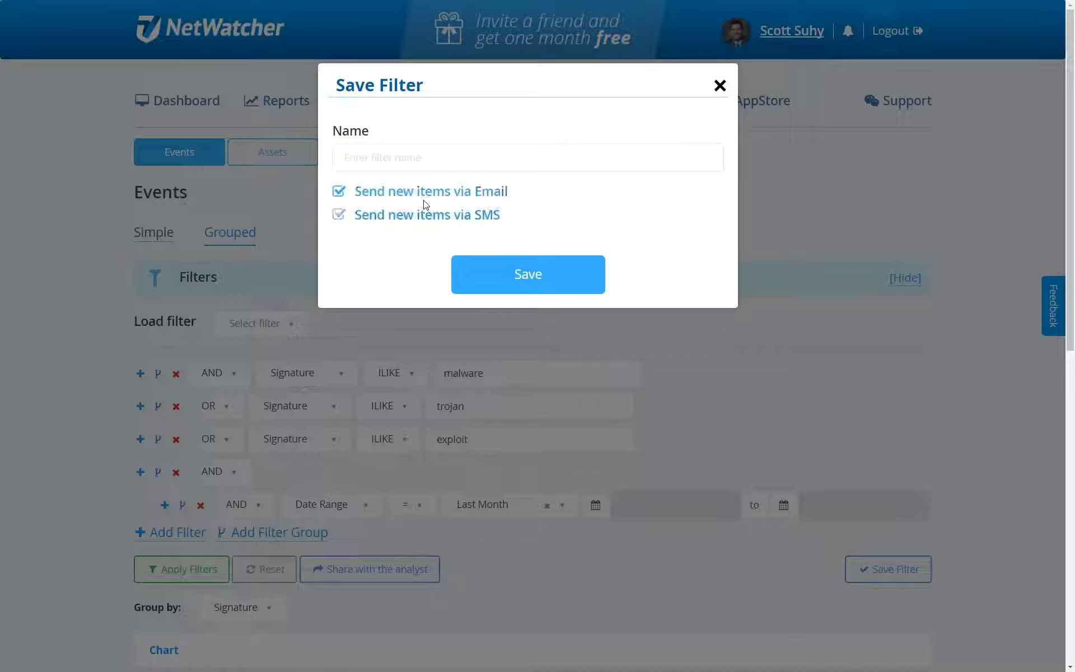
pyautogui.click(720, 86)
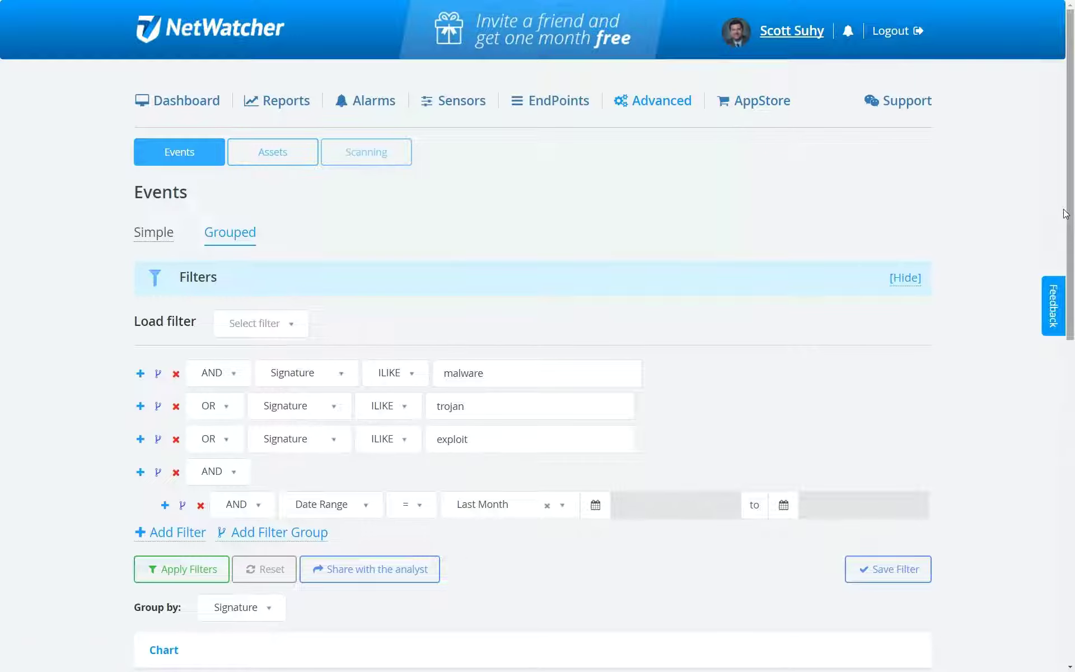
# Add an AND condition with Type equal to IDS to the event filter and apply the filter again
pyautogui.moveTo(1071, 219); pyautogui.dragTo(1074, 515)
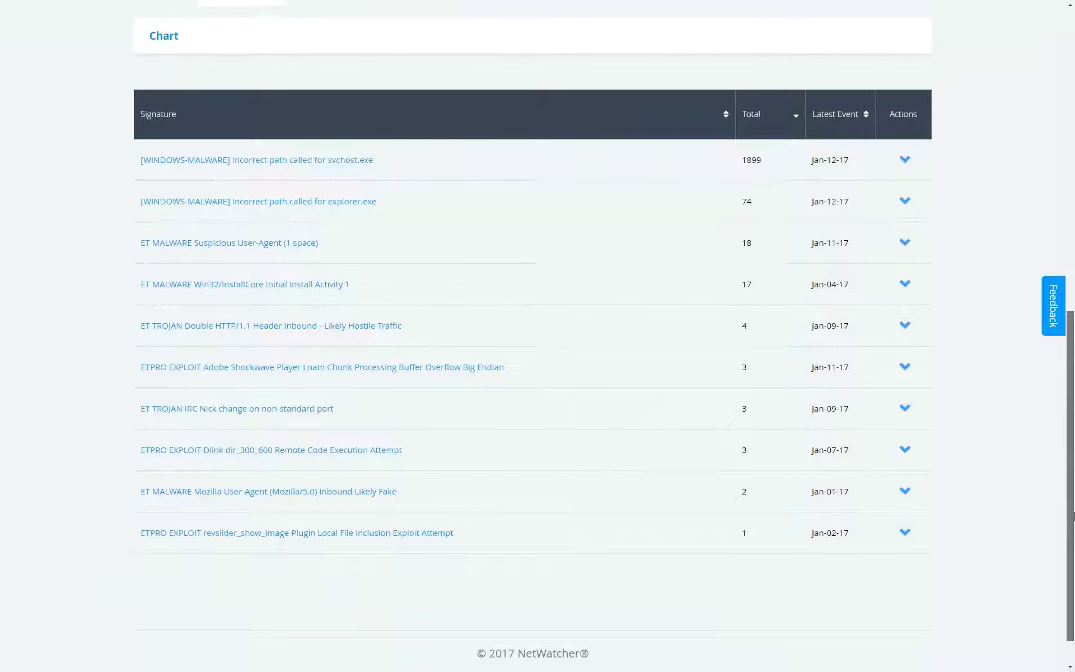
pyautogui.moveTo(1073, 515); pyautogui.dragTo(1073, 518)
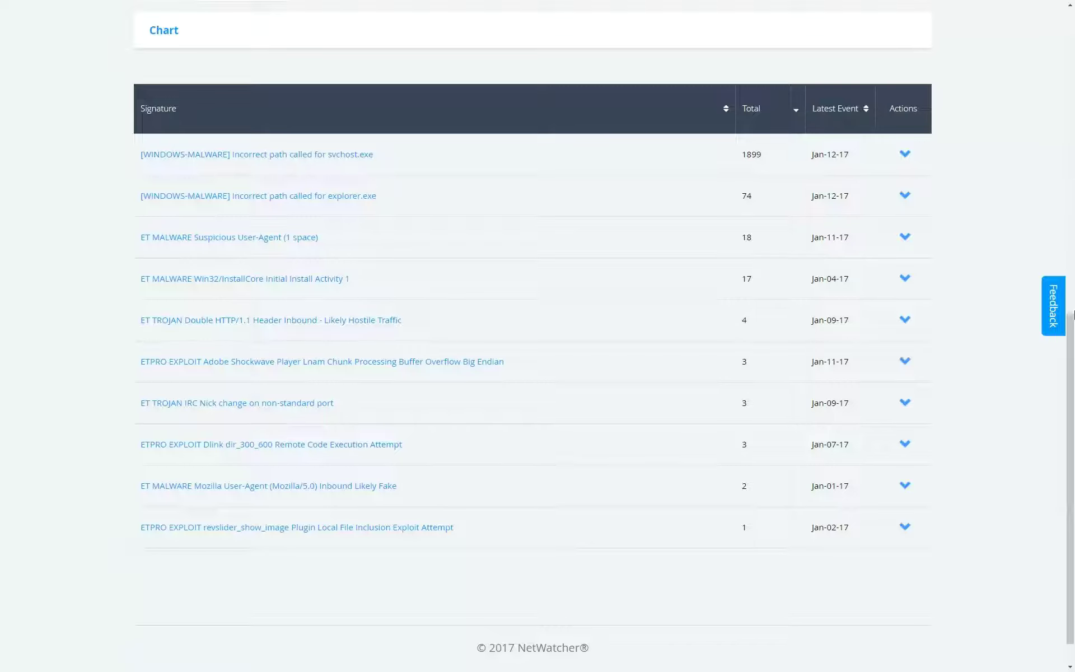
pyautogui.moveTo(1070, 335); pyautogui.dragTo(1061, 86)
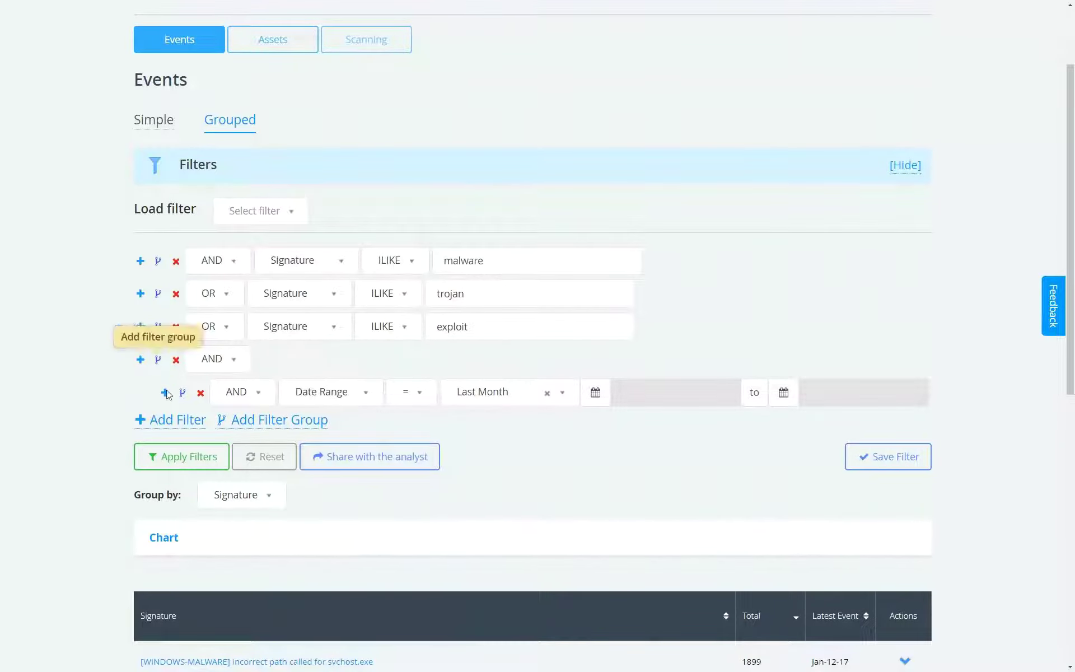
pyautogui.click(140, 359)
pyautogui.click(295, 430)
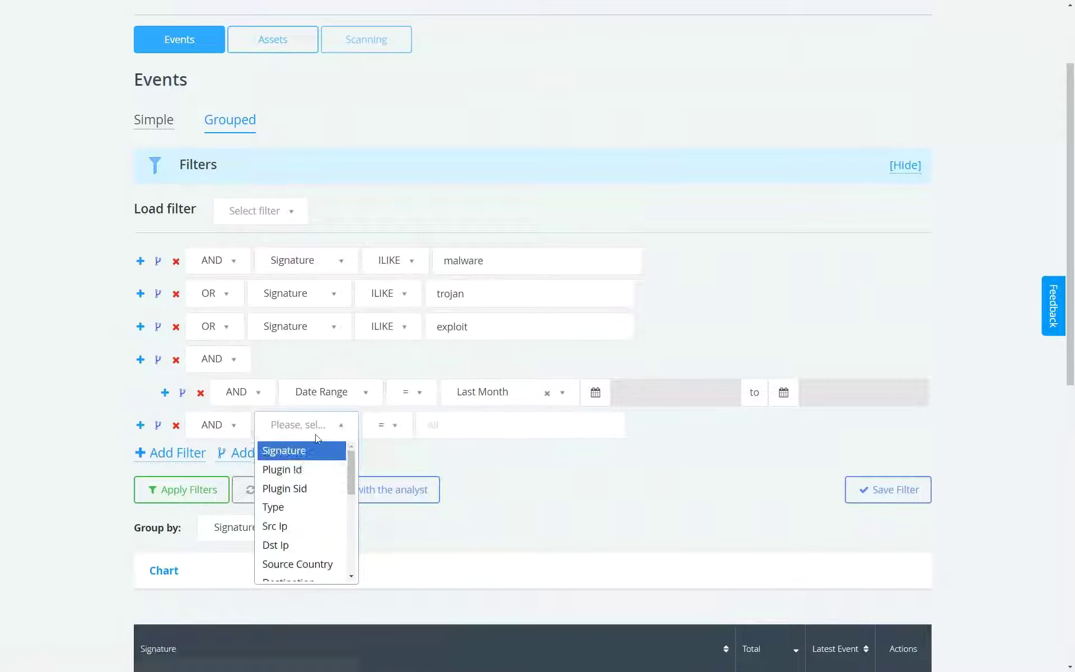
pyautogui.click(331, 507)
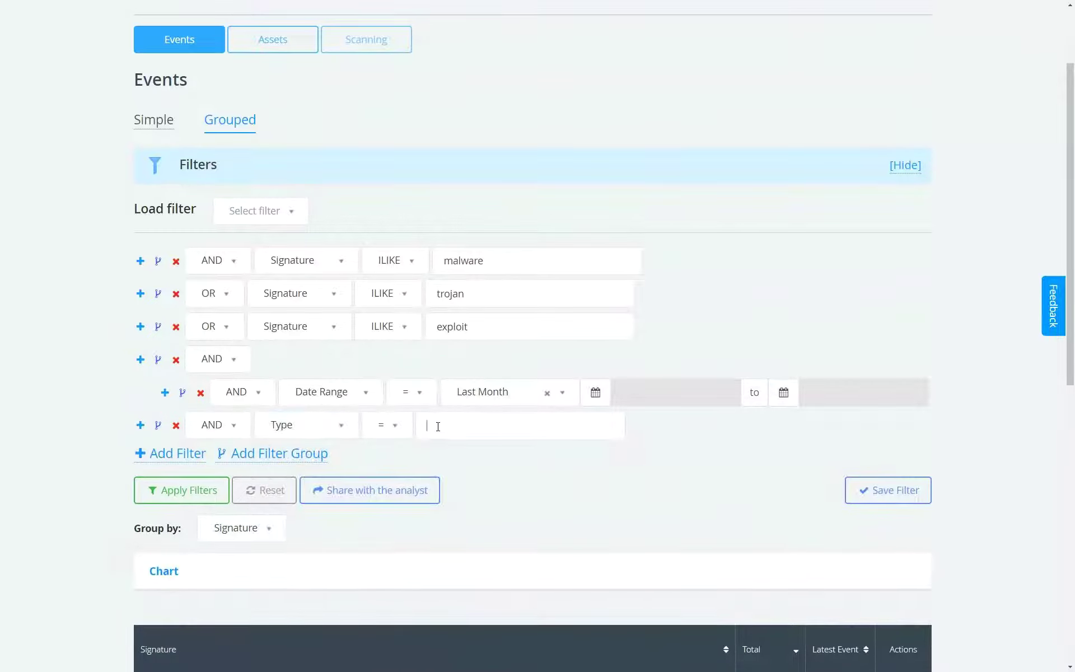
pyautogui.click(437, 426)
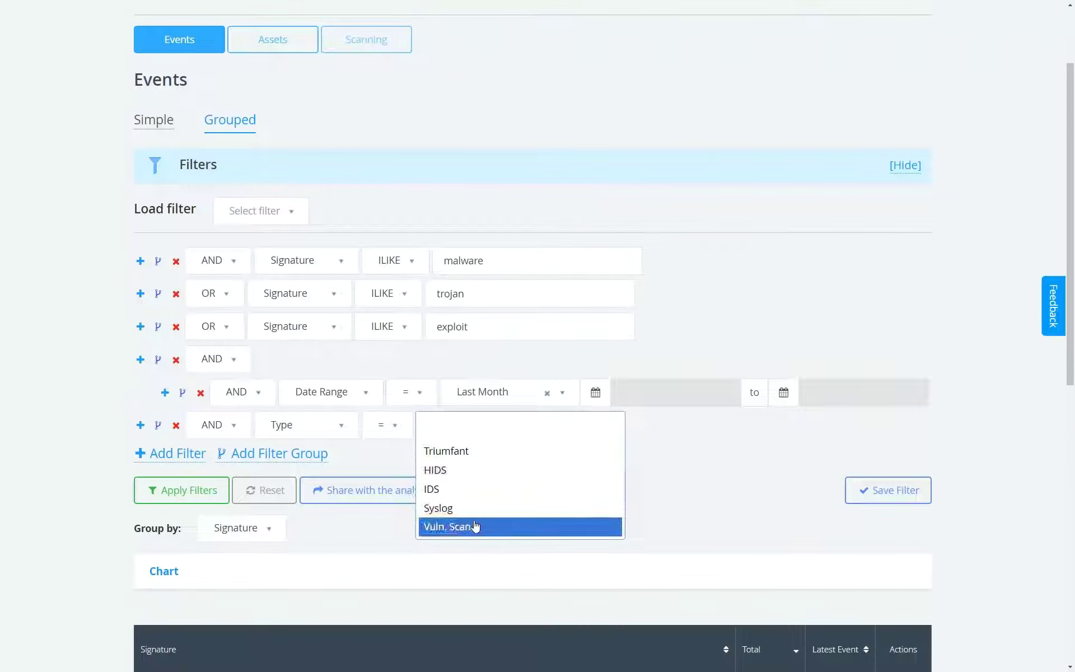
pyautogui.click(469, 490)
pyautogui.click(175, 492)
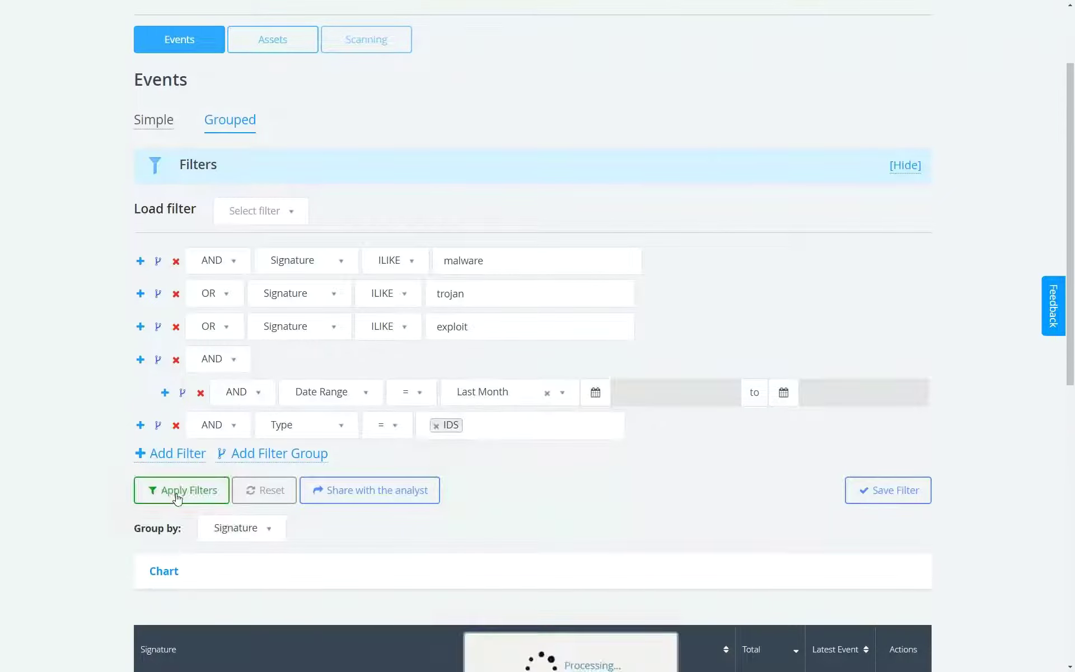
# Expand the chart of the grouped IDS results and switch it to a pie chart
pyautogui.moveTo(1071, 203); pyautogui.dragTo(1073, 402)
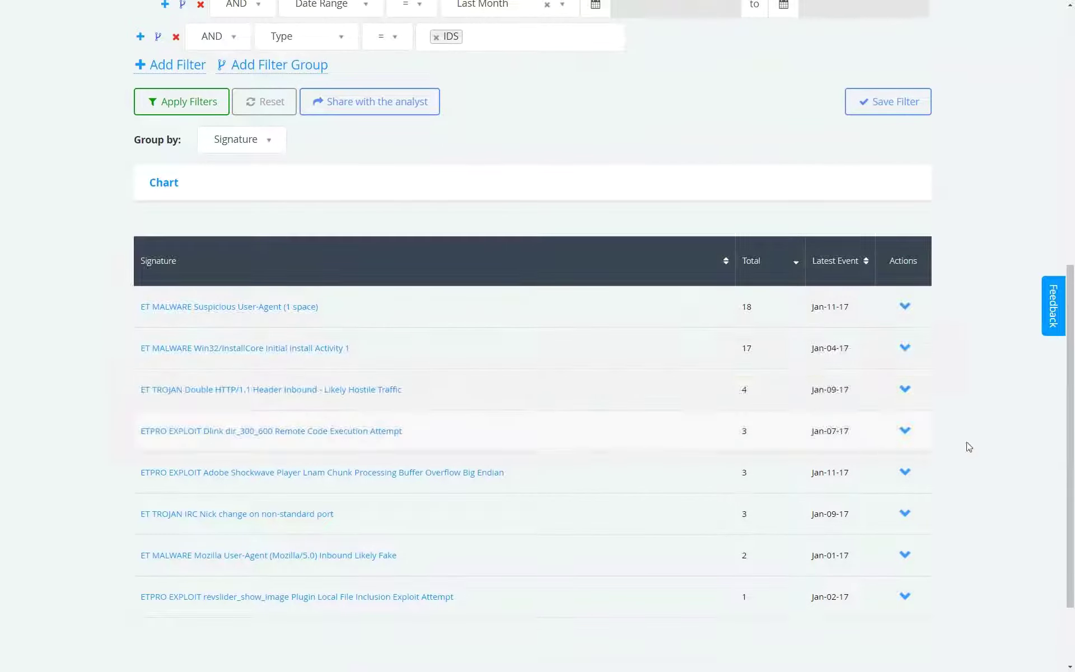
pyautogui.click(164, 183)
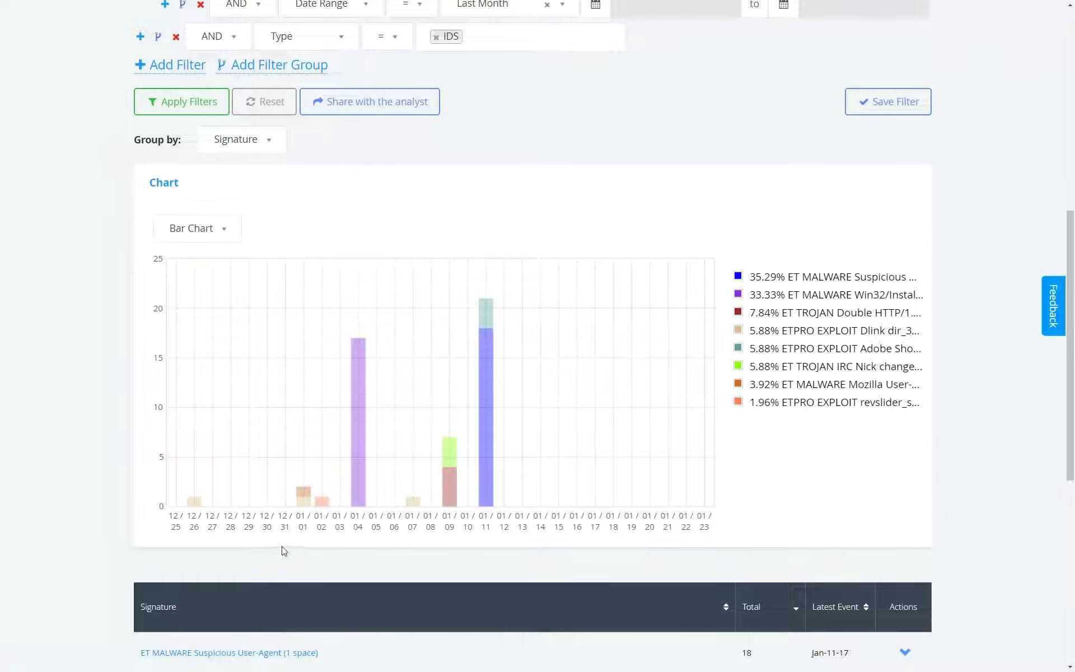
pyautogui.click(226, 225)
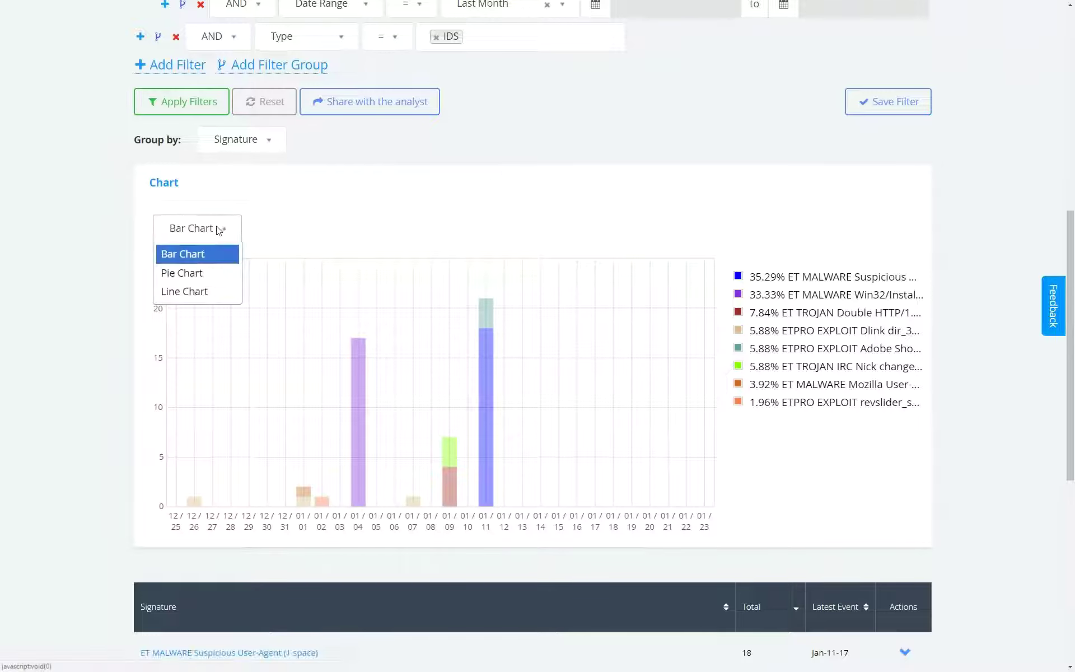
pyautogui.click(223, 274)
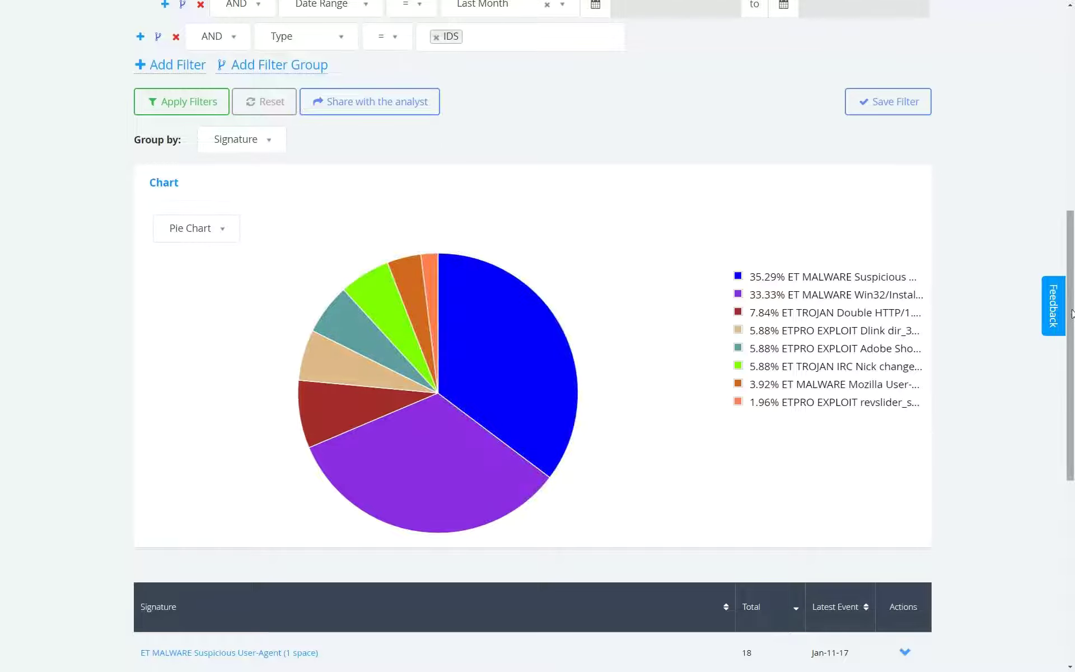
# Drill into the "ET MALWARE Win32/InstallCore Initial Install Activity 1" signature and open its event's details
pyautogui.scroll(-6, 475, 480)
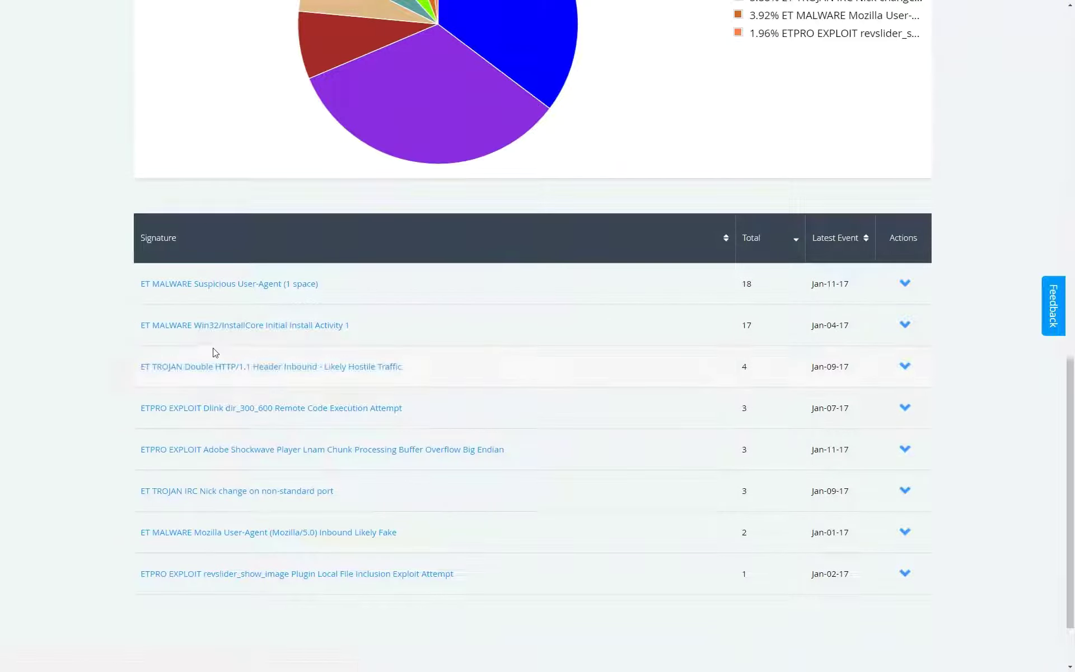
pyautogui.click(232, 329)
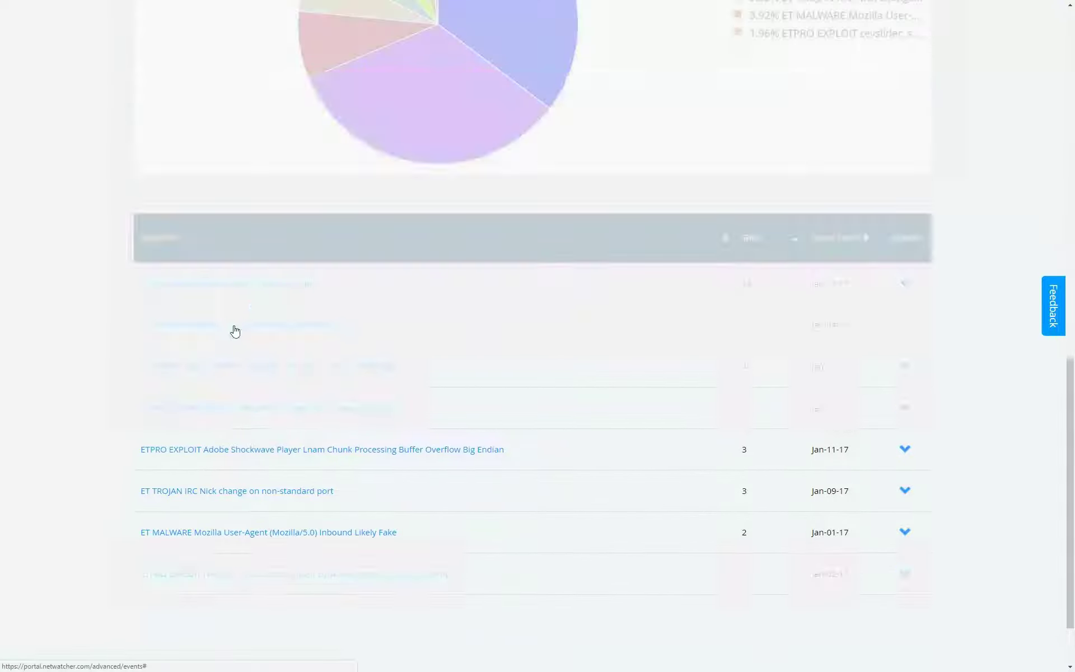
pyautogui.scroll(-1, 1073, 352)
pyautogui.scroll(-3, 1074, 351)
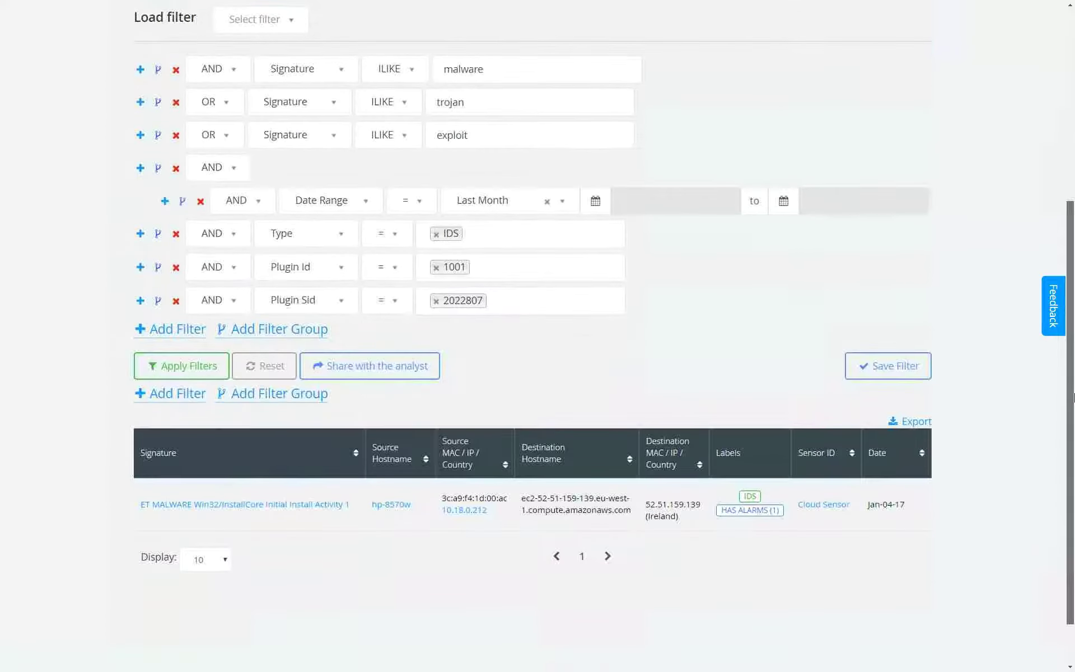
pyautogui.click(297, 453)
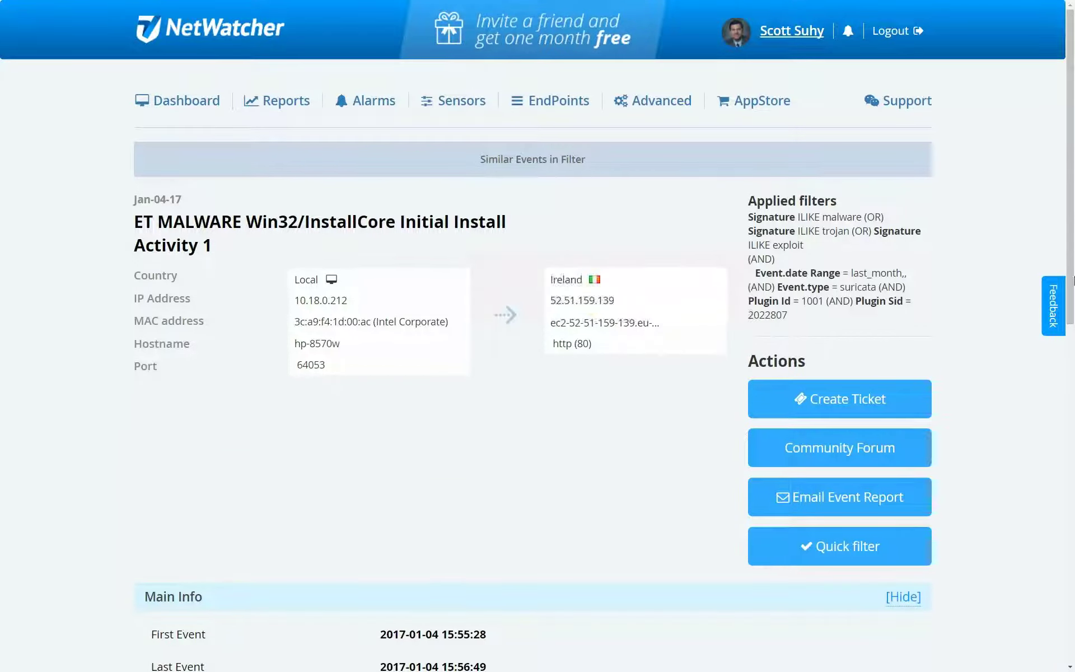
# Expand the collapsed detail sections of the malware event and examine its packet contents and Net Flow Data
pyautogui.scroll(-1, 1072, 242)
pyautogui.moveTo(1072, 242); pyautogui.dragTo(1072, 437)
pyautogui.click(900, 403)
pyautogui.scroll(-20, 1013, 554)
pyautogui.click(904, 274)
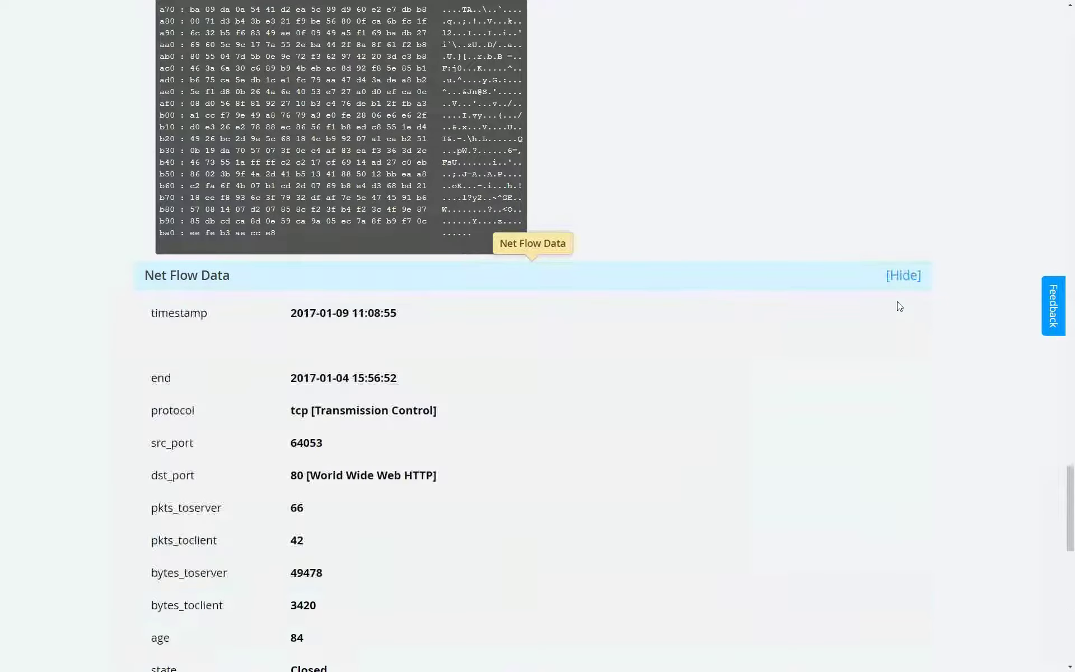
pyautogui.scroll(-4, 1072, 536)
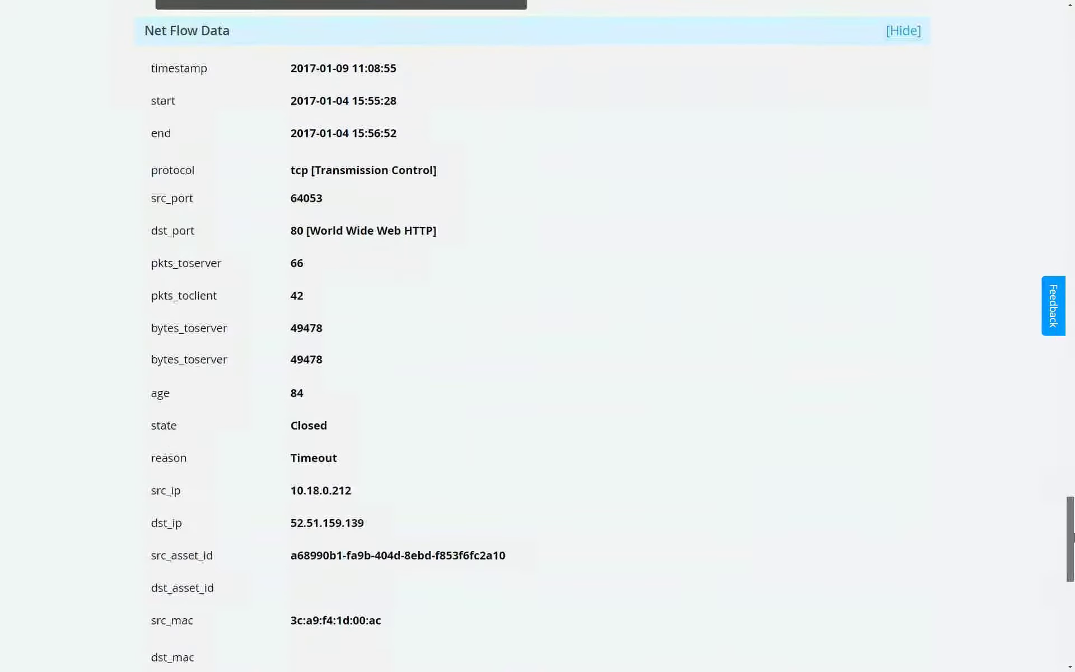
pyautogui.moveTo(1074, 537); pyautogui.dragTo(1073, 544)
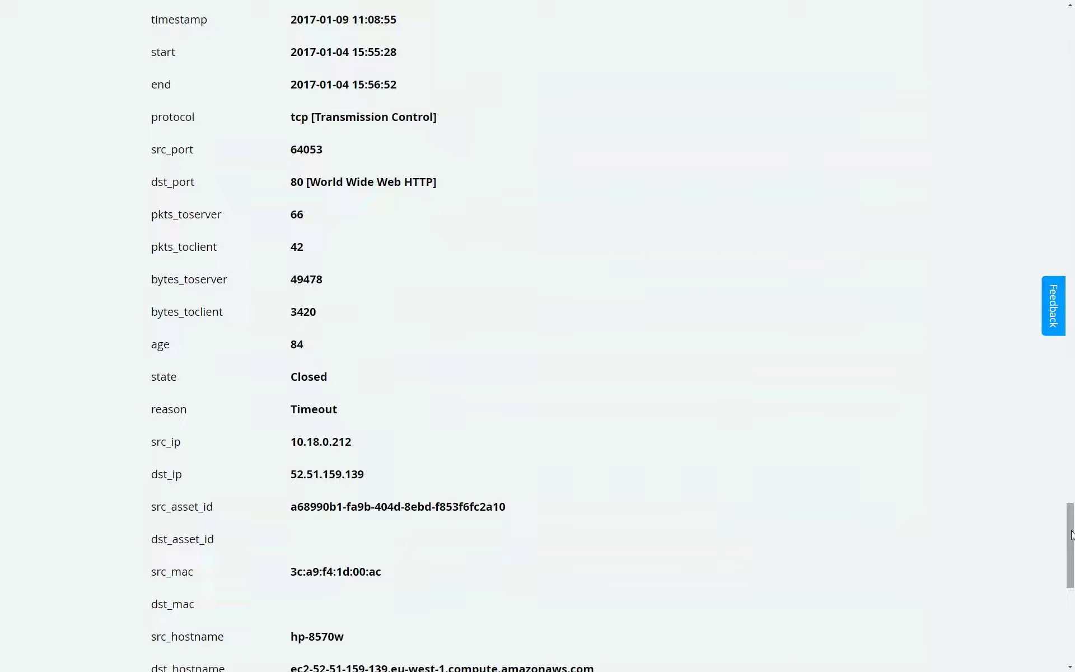
pyautogui.scroll(-10, 941, 519)
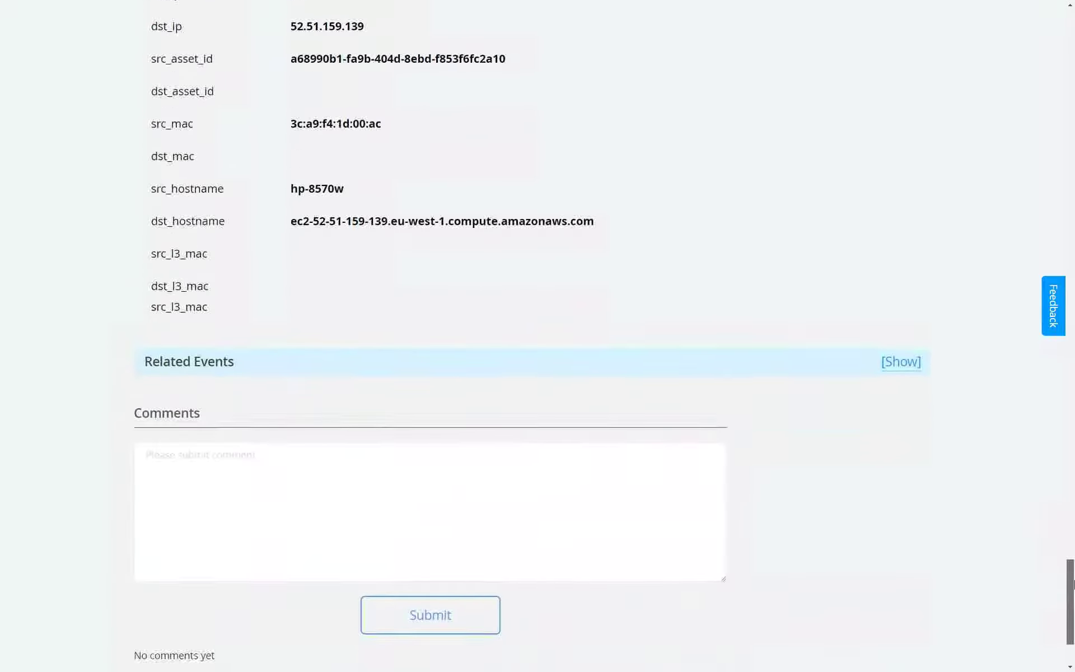
# Expand Related Events and search for events within an hour of the malware event
pyautogui.click(898, 257)
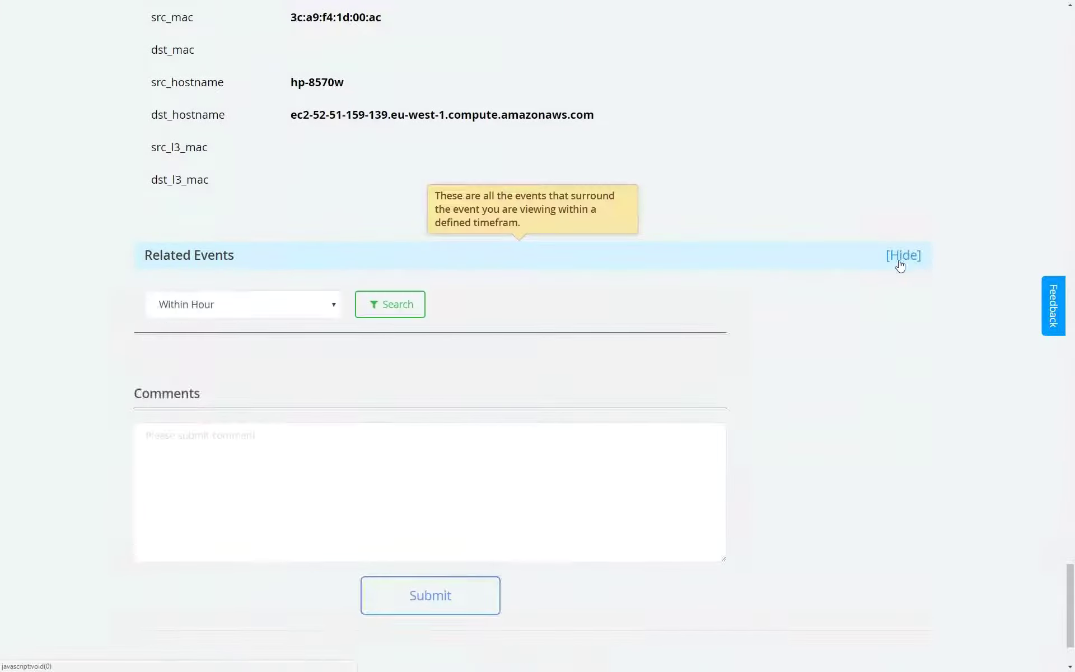
pyautogui.click(391, 305)
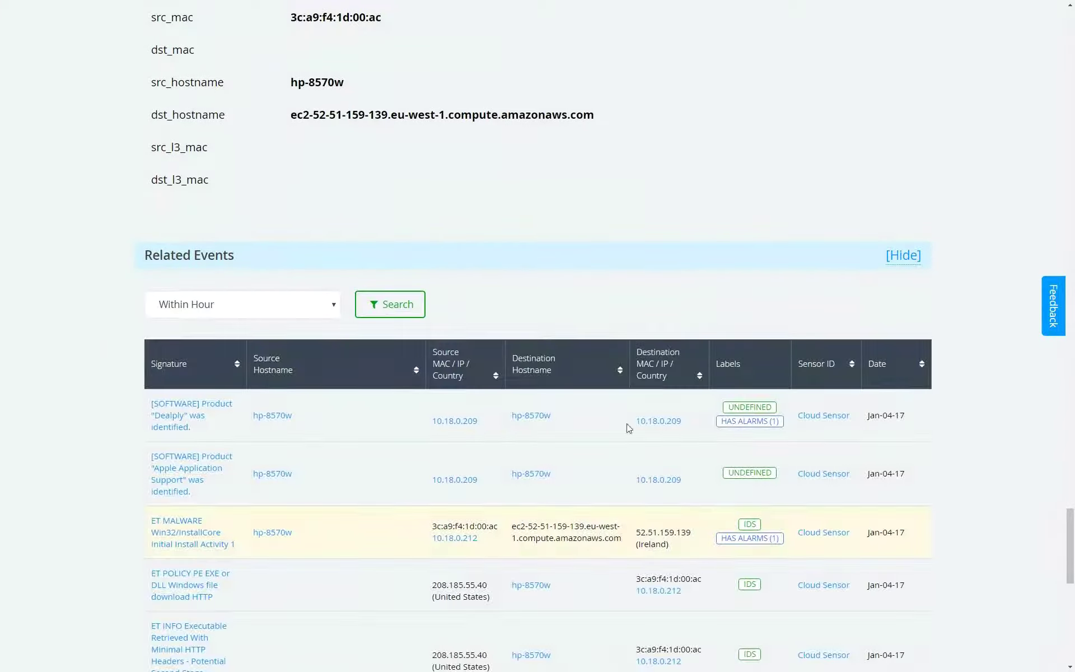
pyautogui.scroll(-5, 462, 472)
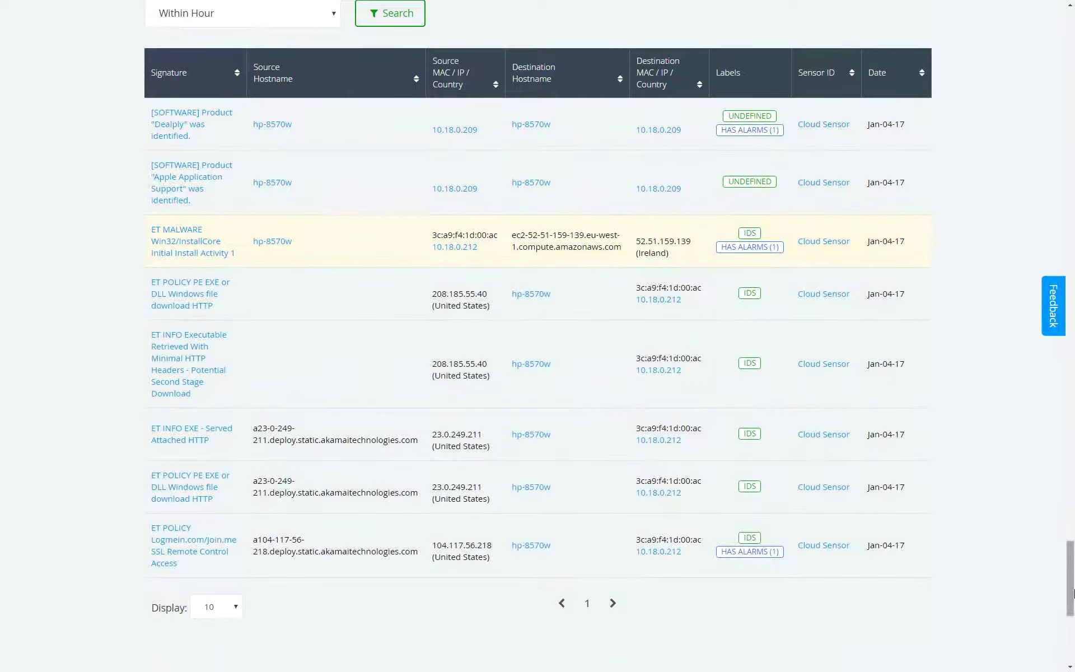
# Leave the event details and return to the advanced events page
pyautogui.moveTo(1072, 582); pyautogui.dragTo(1071, 46)
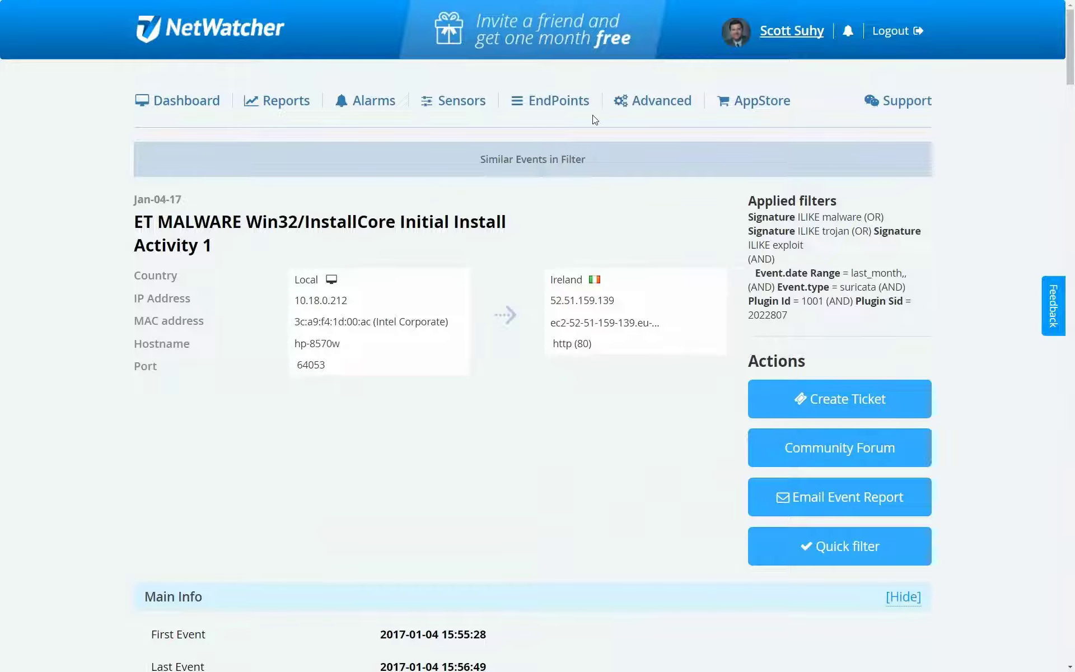
pyautogui.click(649, 110)
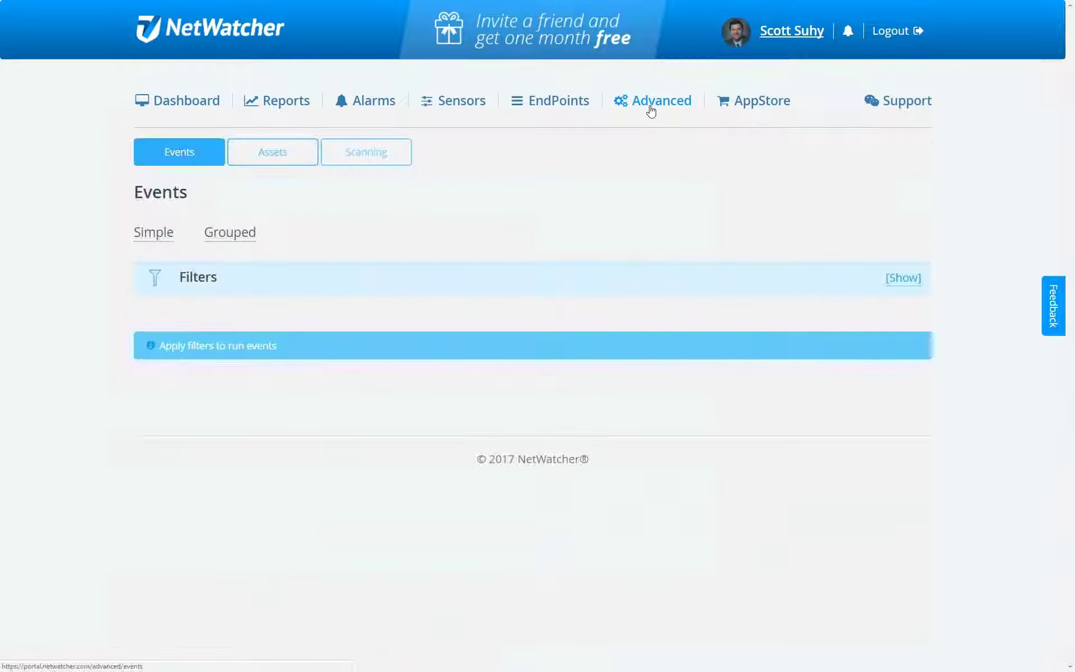